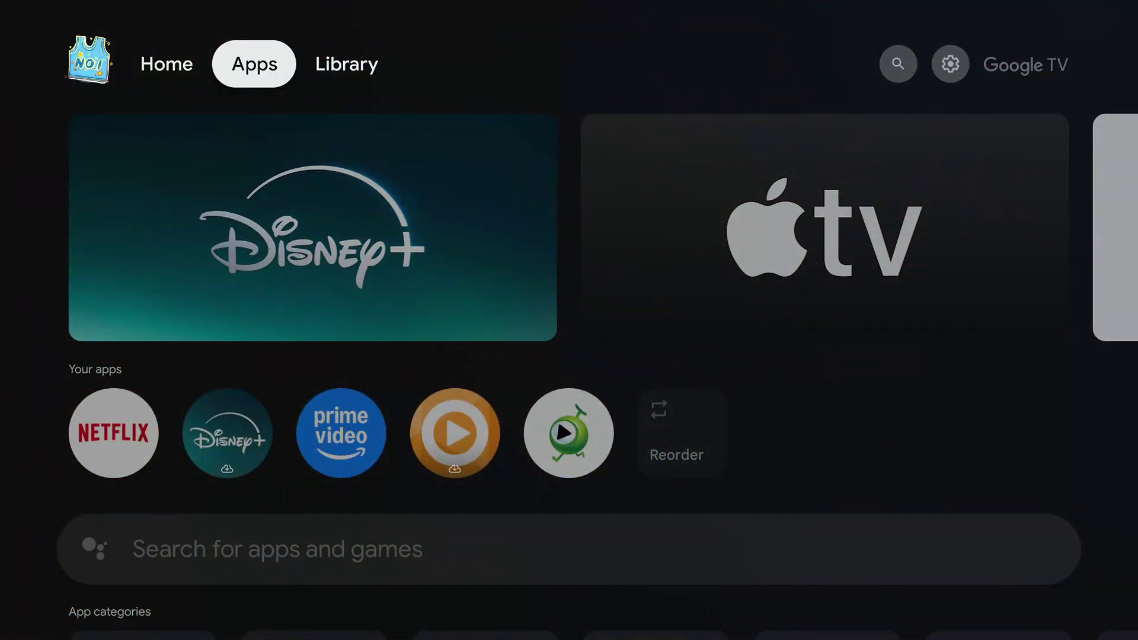
# Go to Settings > System > About and activate the Android TV OS build to unlock developer mode.
pyautogui.press('Right')
pyautogui.press('Right')
pyautogui.press('Right')
pyautogui.press('Return')
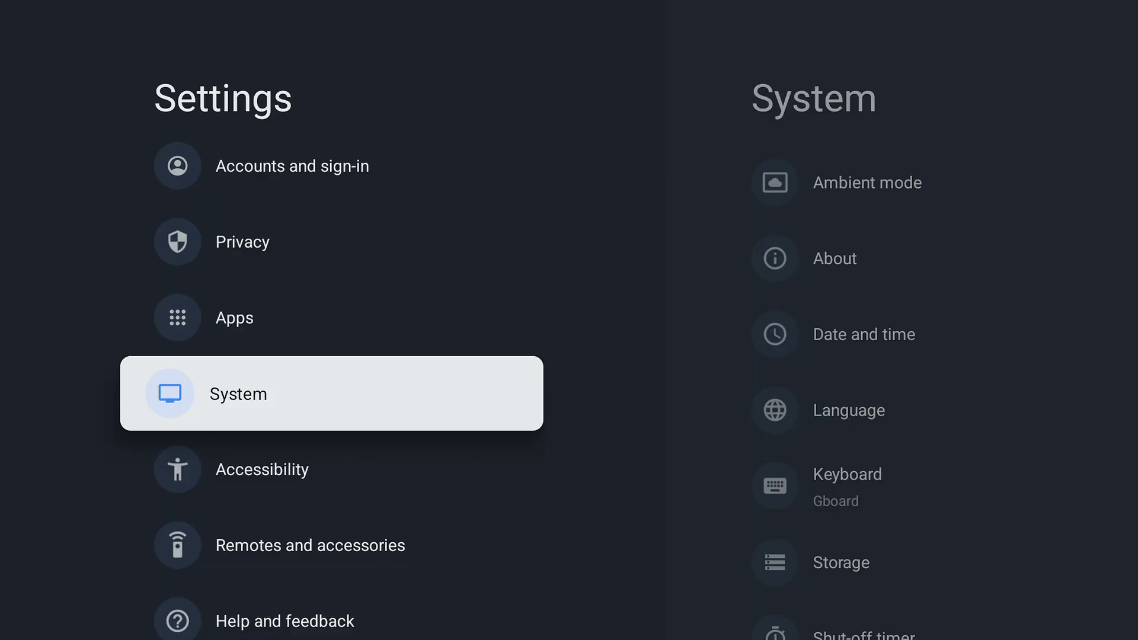
pyautogui.press('Return')
pyautogui.press('Down')
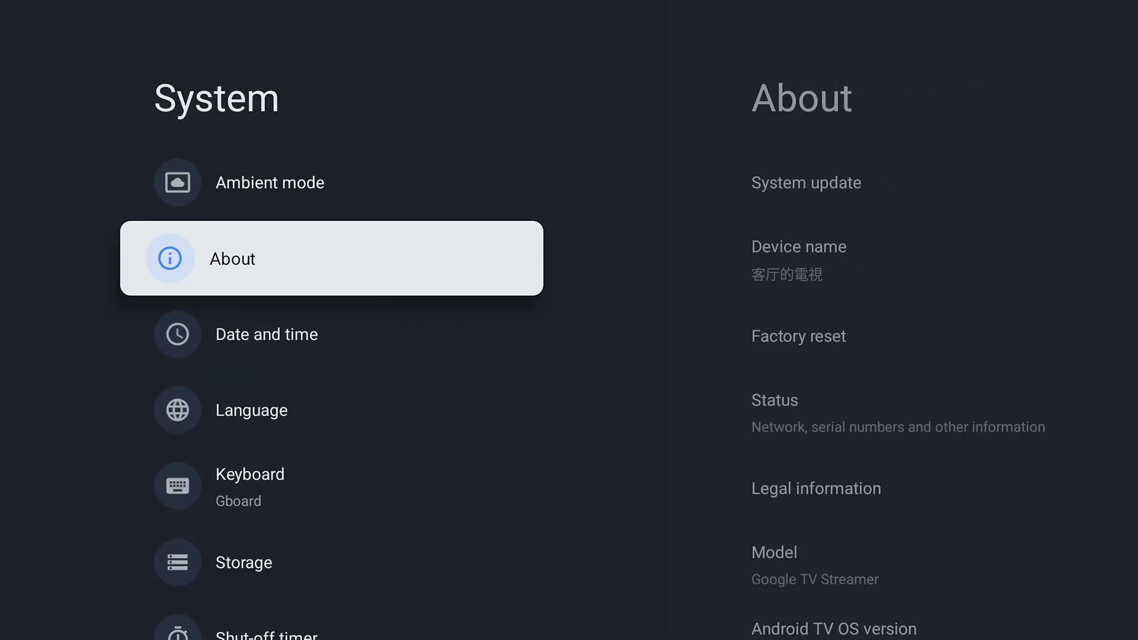
pyautogui.press('Return')
pyautogui.press('Down')
pyautogui.press('Down')
pyautogui.press('Down')
pyautogui.press('Down')
pyautogui.press('Down')
pyautogui.press('Down')
pyautogui.press('Down')
pyautogui.press('Down')
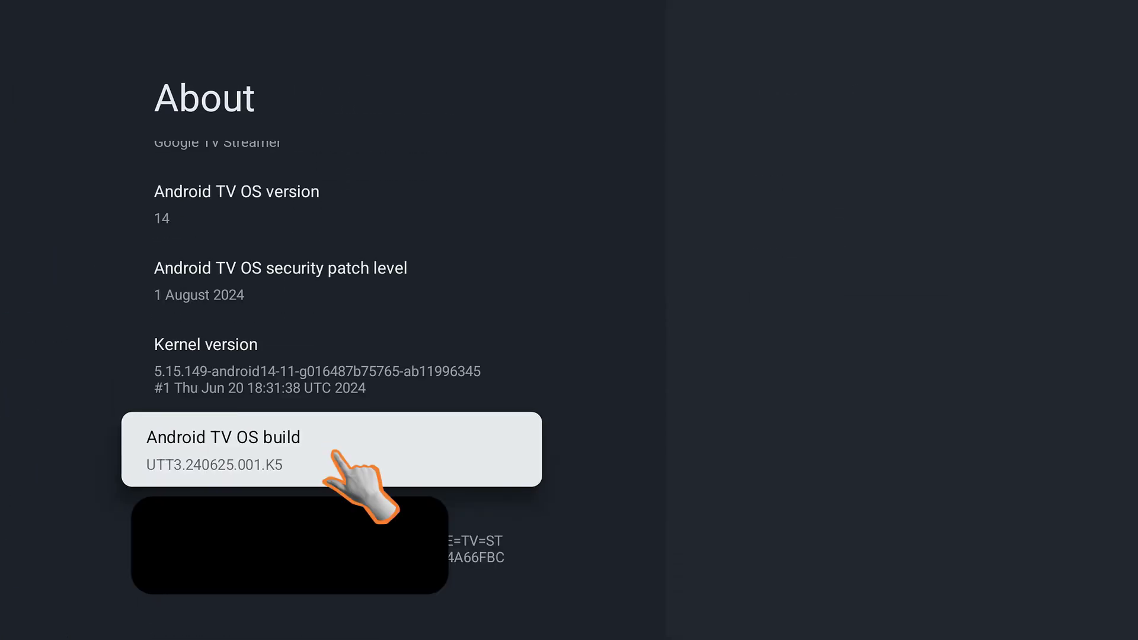
pyautogui.press('Return')
pyautogui.press('Return')
pyautogui.press('Return')
pyautogui.press('Return')
pyautogui.press('Return')
pyautogui.press('Return')
pyautogui.press('Return')
pyautogui.press('Return')
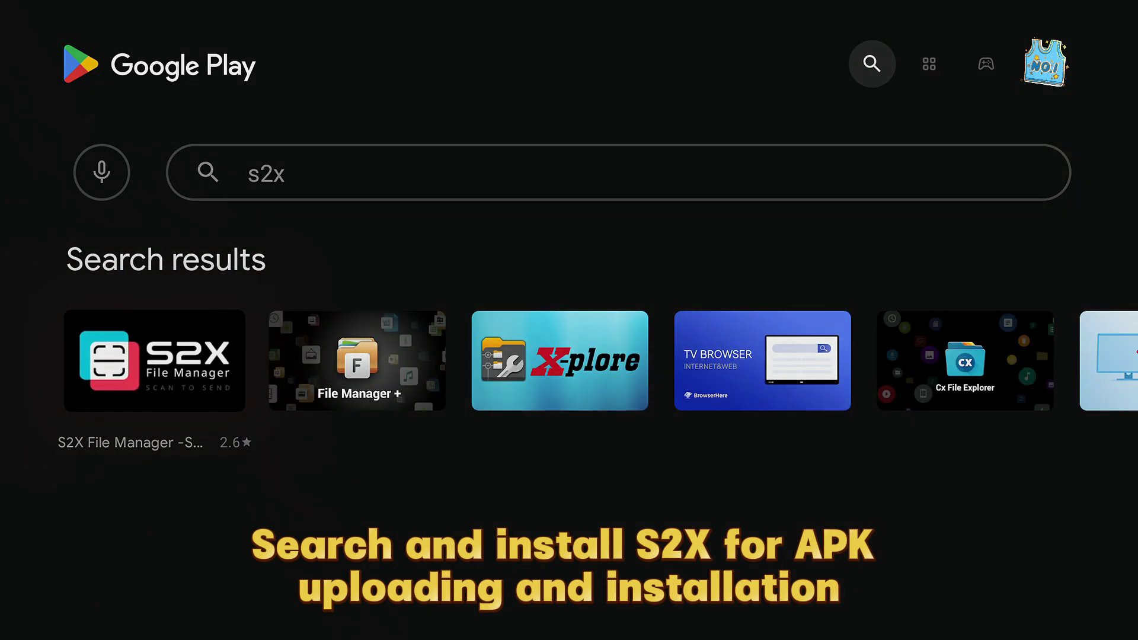
# Install S2X File Manager from Play Store and allow it to manage all files.
pyautogui.press('Return')
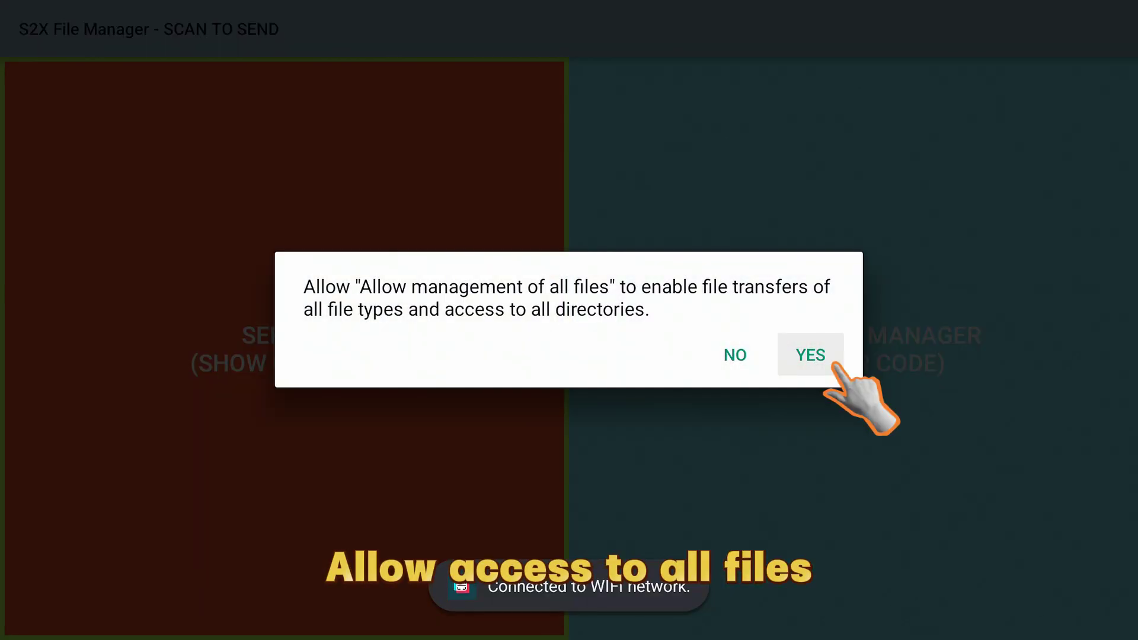
pyautogui.press('Return')
pyautogui.press('Down')
pyautogui.press('Down')
pyautogui.press('Down')
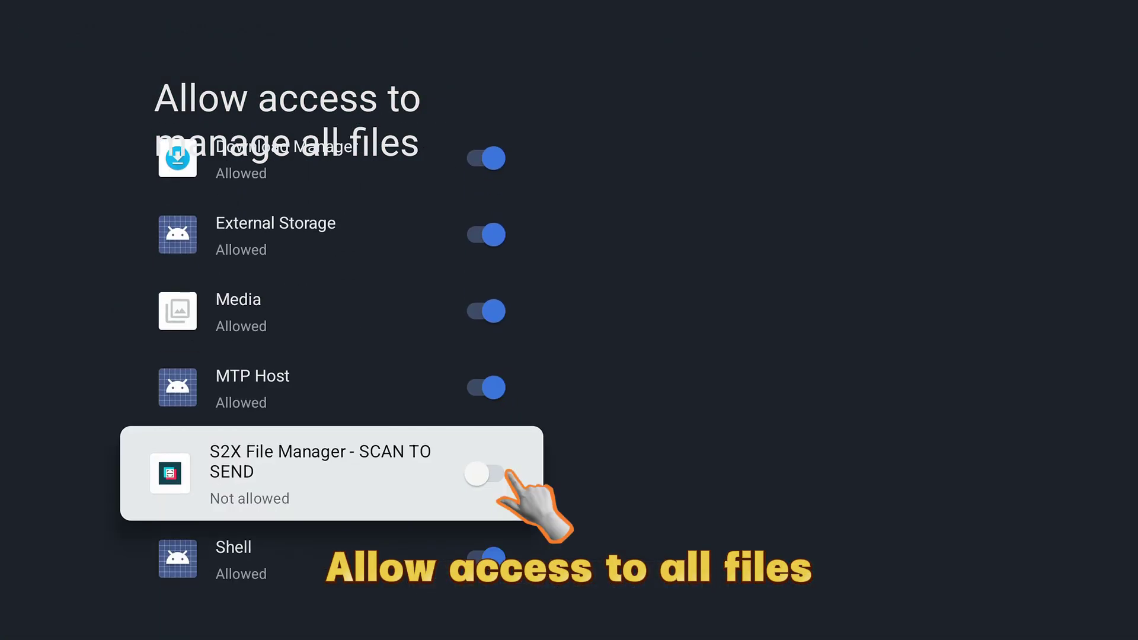
pyautogui.press('Return')
# In S2X's client file manager, show the Browser Upload QR code for receiving LaunchBox-Android-1.15.apk.
pyautogui.press('Right')
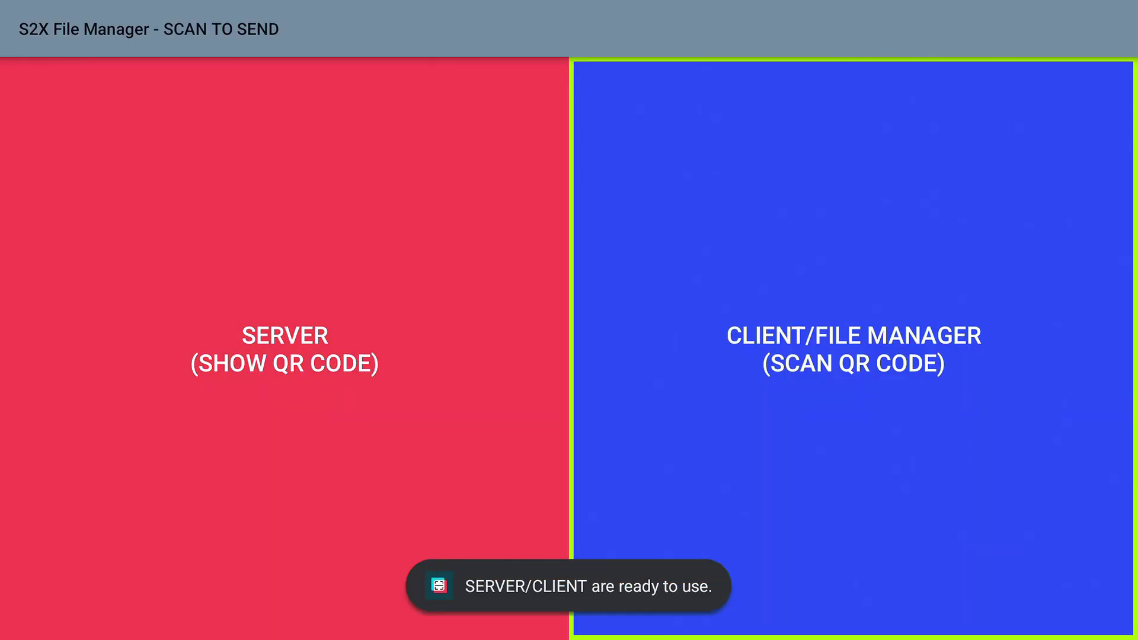
pyautogui.press('Return')
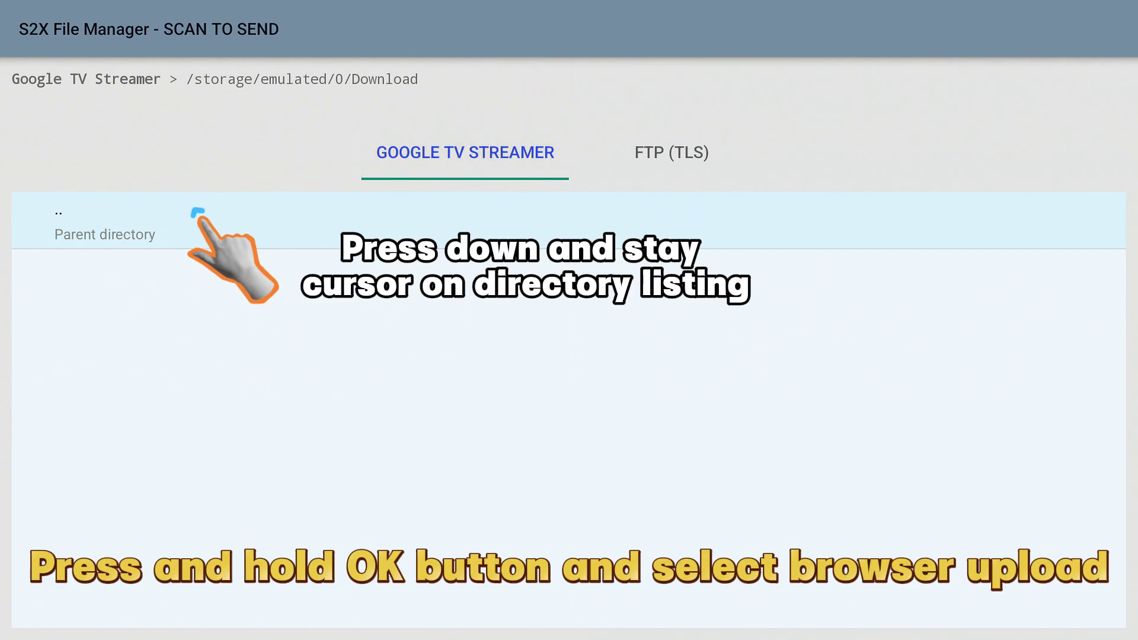
pyautogui.press('Return')
pyautogui.press('Down')
pyautogui.press('Return')
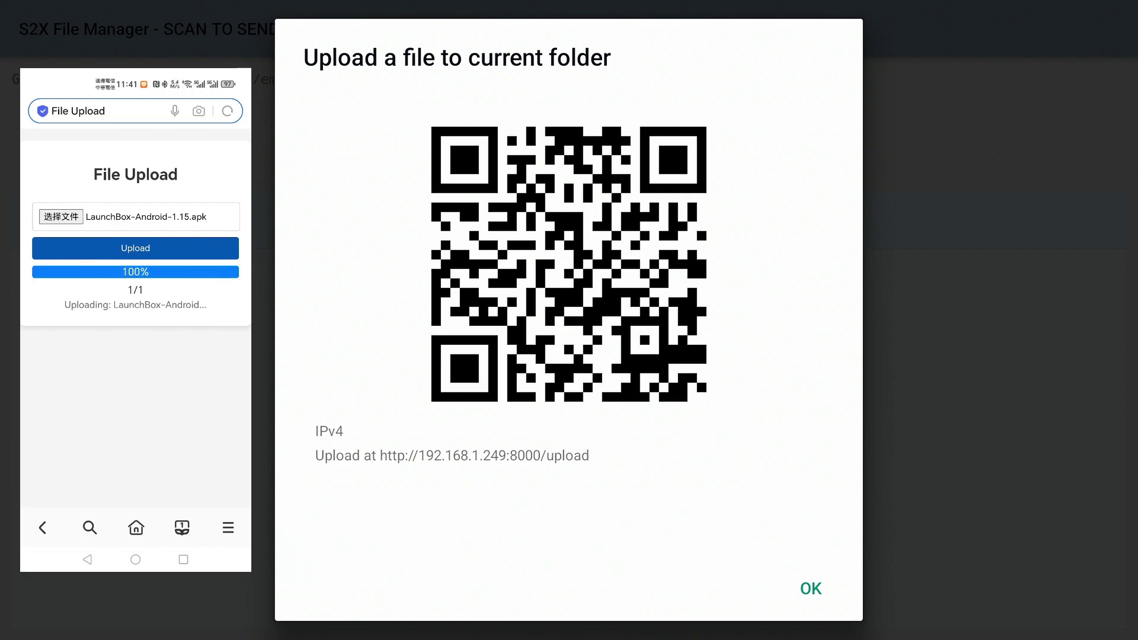
# Dismiss the upload window and install LaunchBox-Android-1.15.apk from the Download folder.
pyautogui.press('Return')
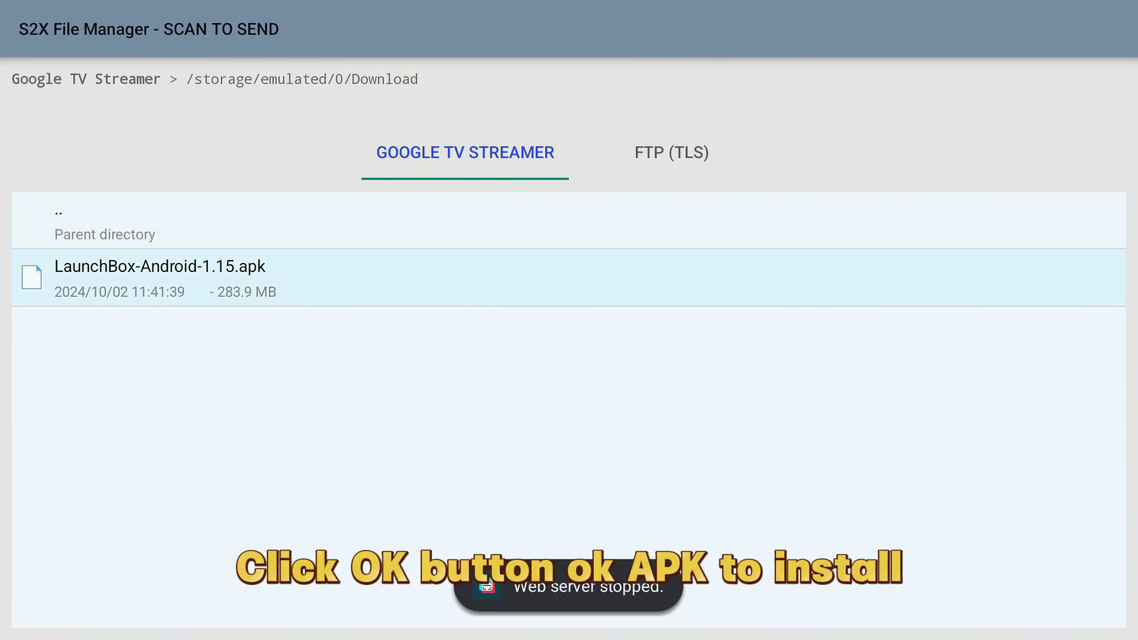
pyautogui.press('Return')
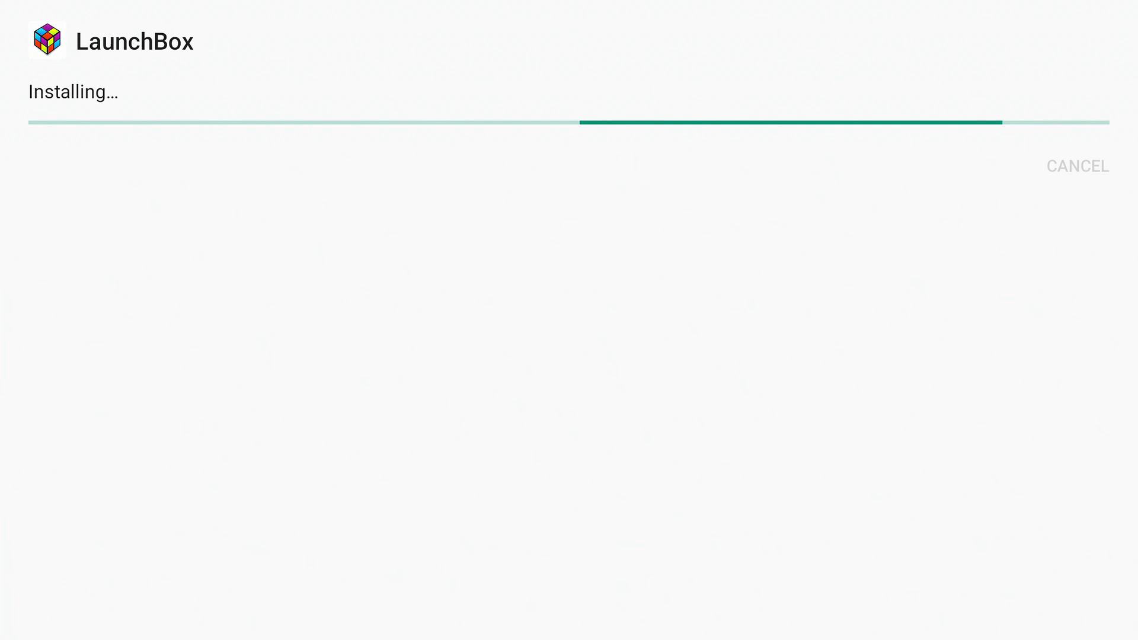
# Finish the installer with DONE, launch LaunchBox from Your apps, and dismiss its welcome dialog.
pyautogui.press('Left')
pyautogui.press('Return')
pyautogui.press('Right')
pyautogui.press('Right')
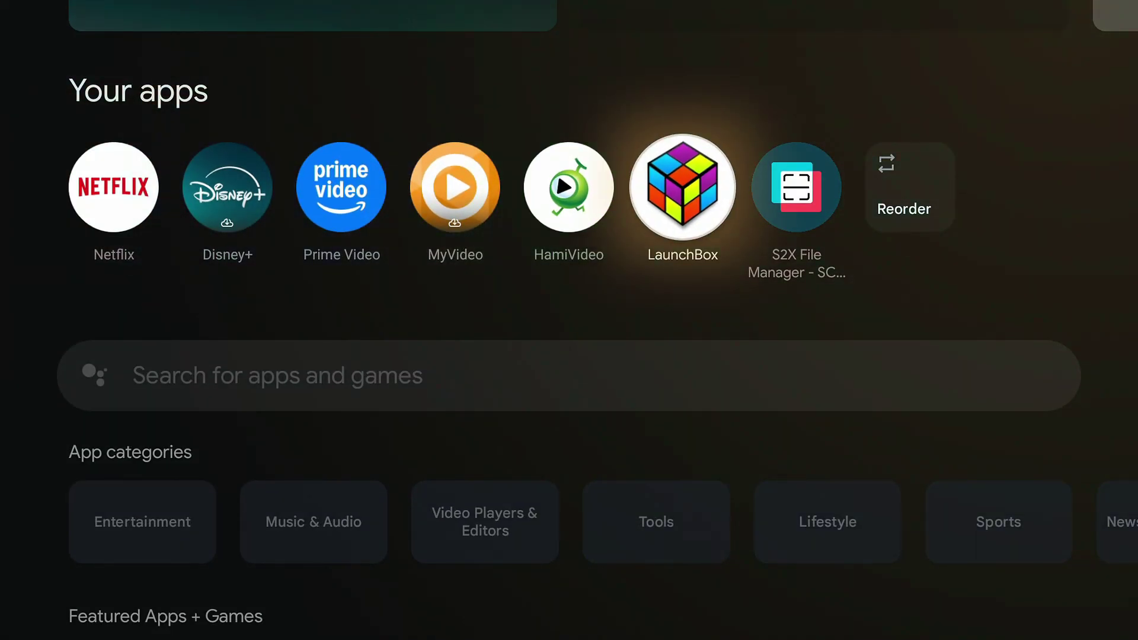
pyautogui.press('Return')
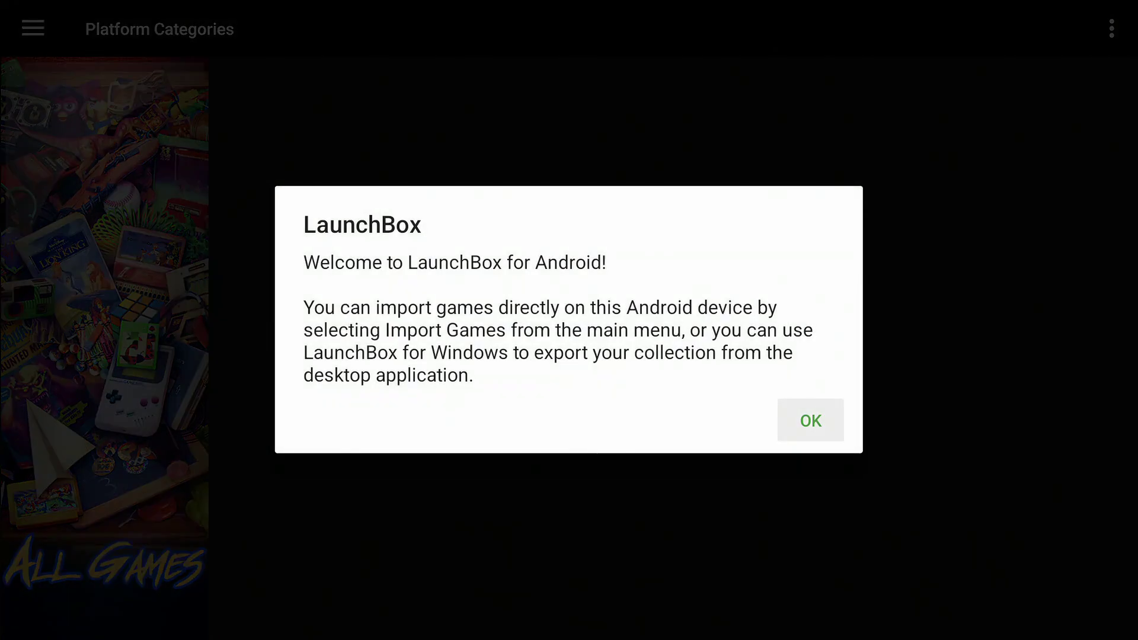
pyautogui.press('Return')
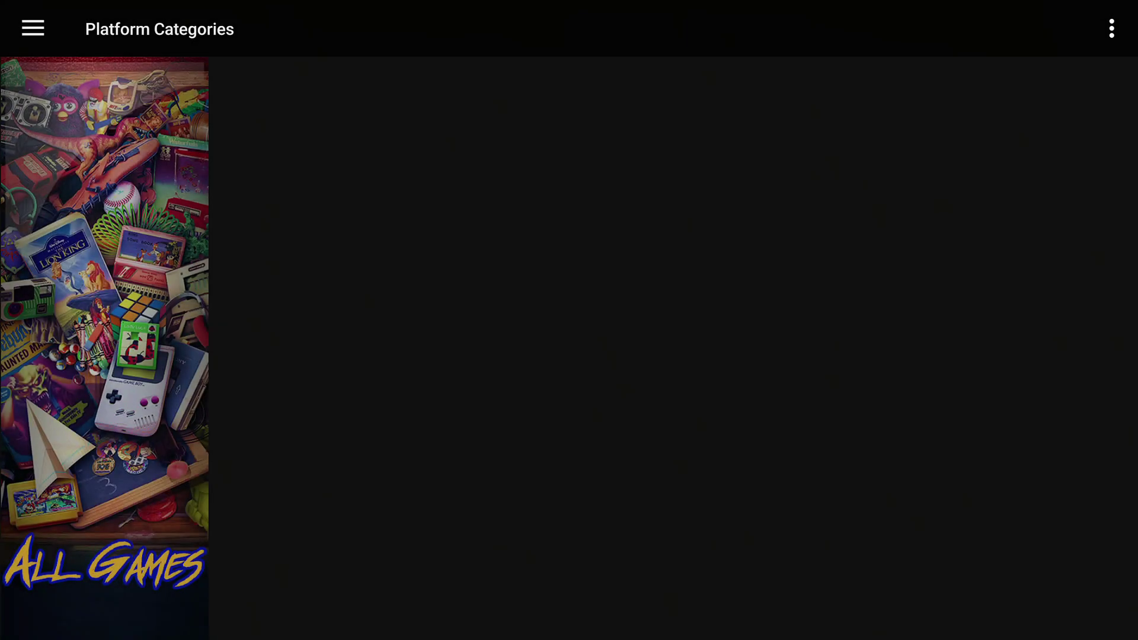